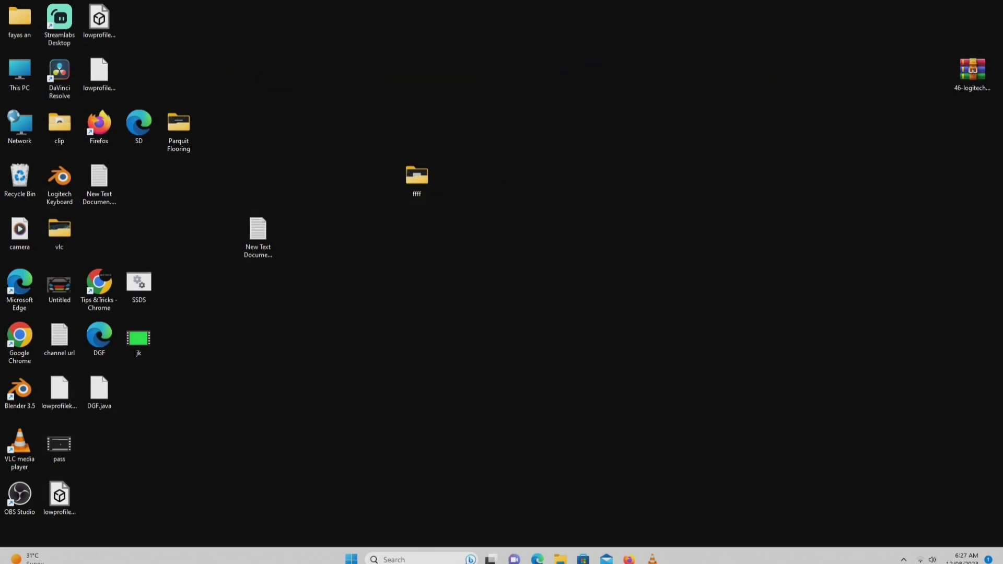
# Step: Open the camera privacy settings by way of the Cameras page under Bluetooth & devices in Windows Settings
pyautogui.press('super')
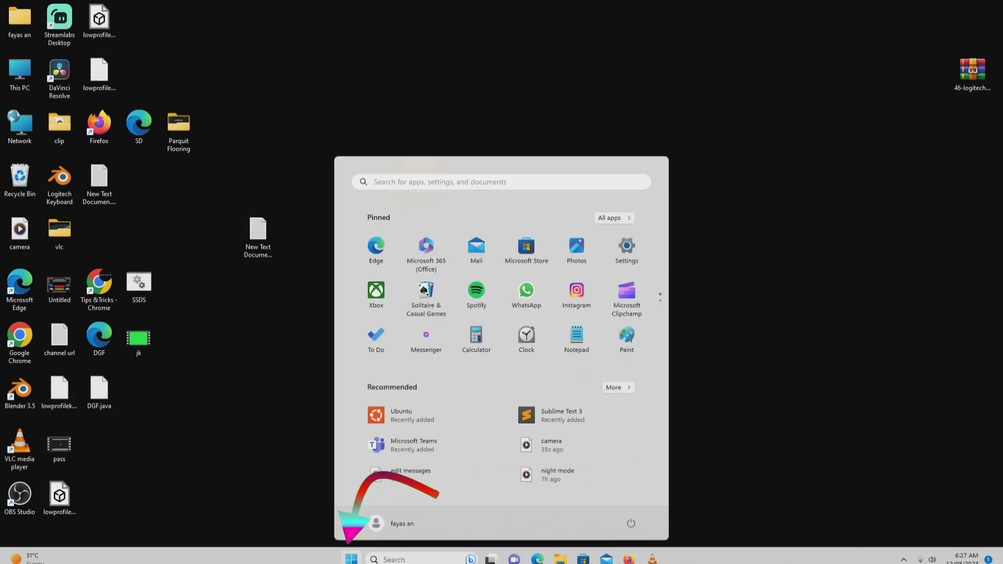
pyautogui.click(626, 250)
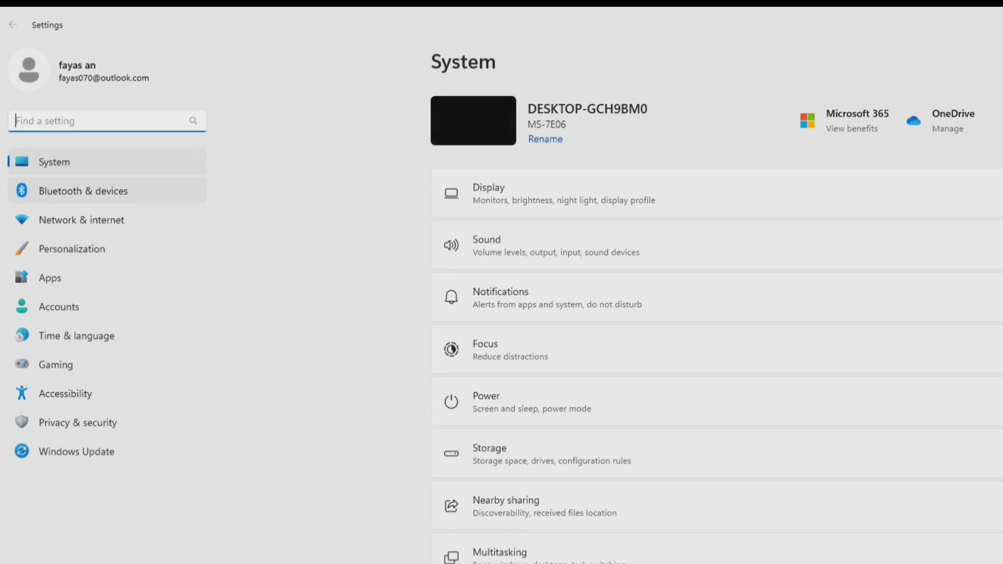
pyautogui.click(79, 185)
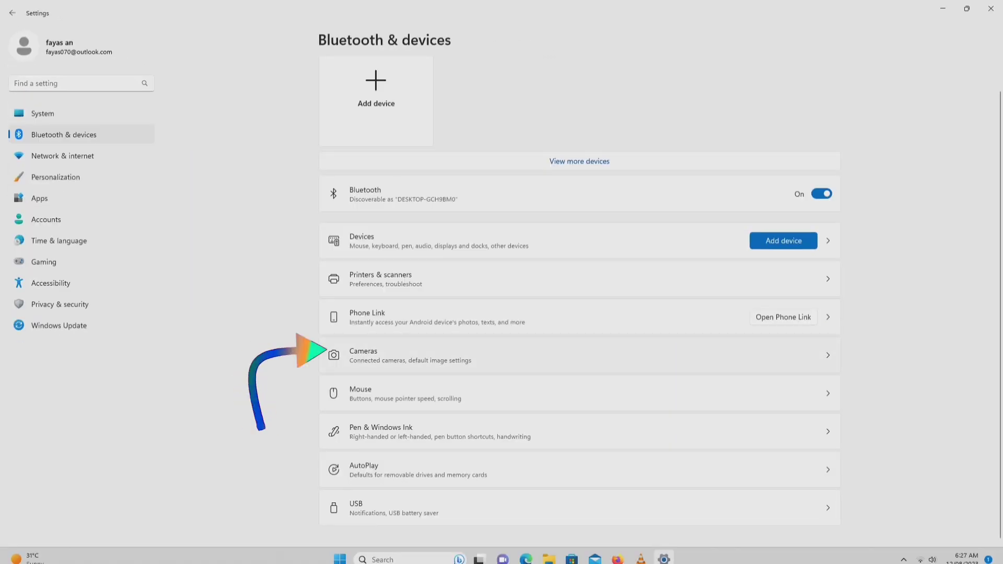
pyautogui.click(345, 356)
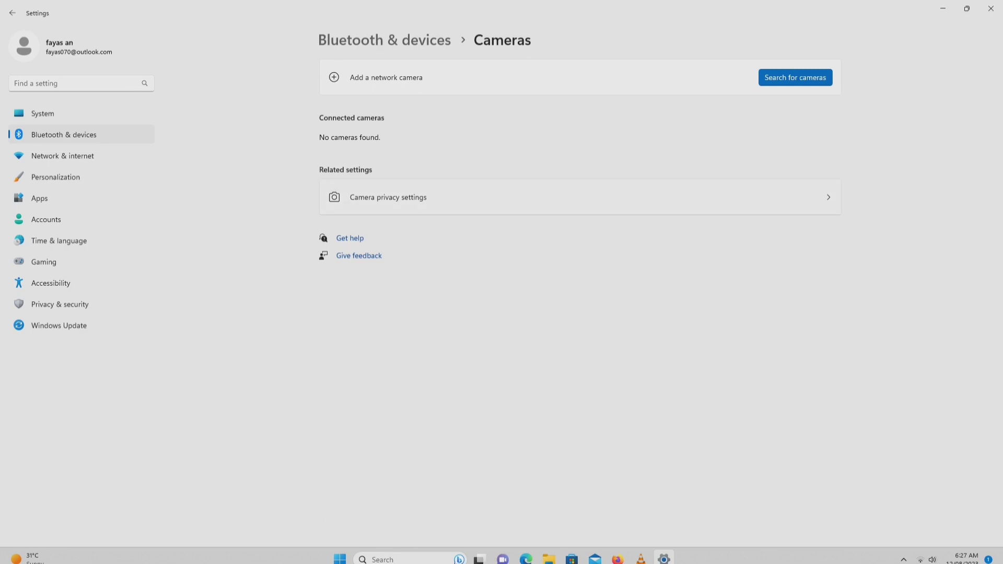
pyautogui.click(388, 197)
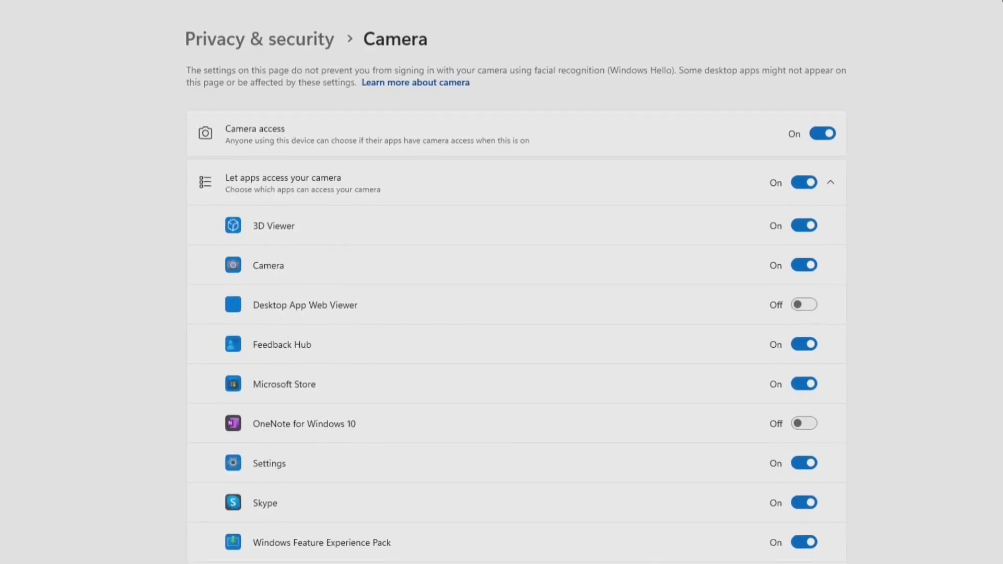
# Step: Turn off camera access for Skype and Windows Feature Experience Pack, then switch off Camera access for the whole device
pyautogui.click(818, 497)
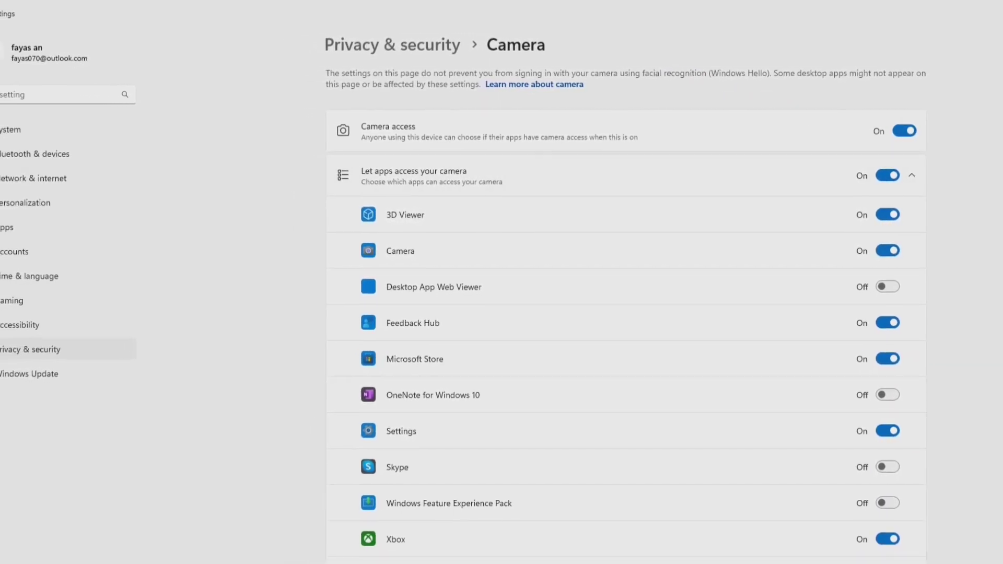
pyautogui.click(900, 131)
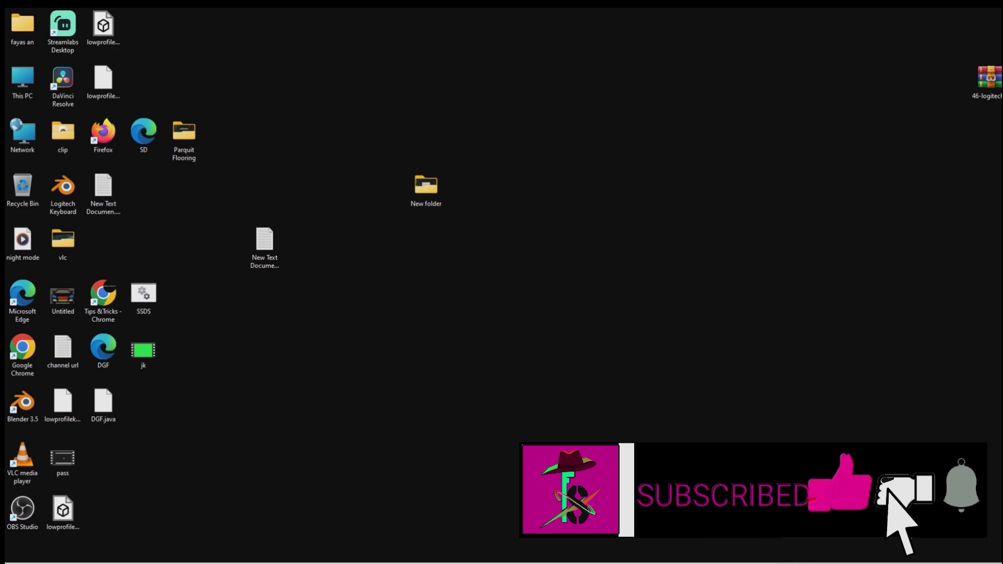
# Step: Open the Mouse pointer and touch page in the Accessibility settings
pyautogui.click(342, 562)
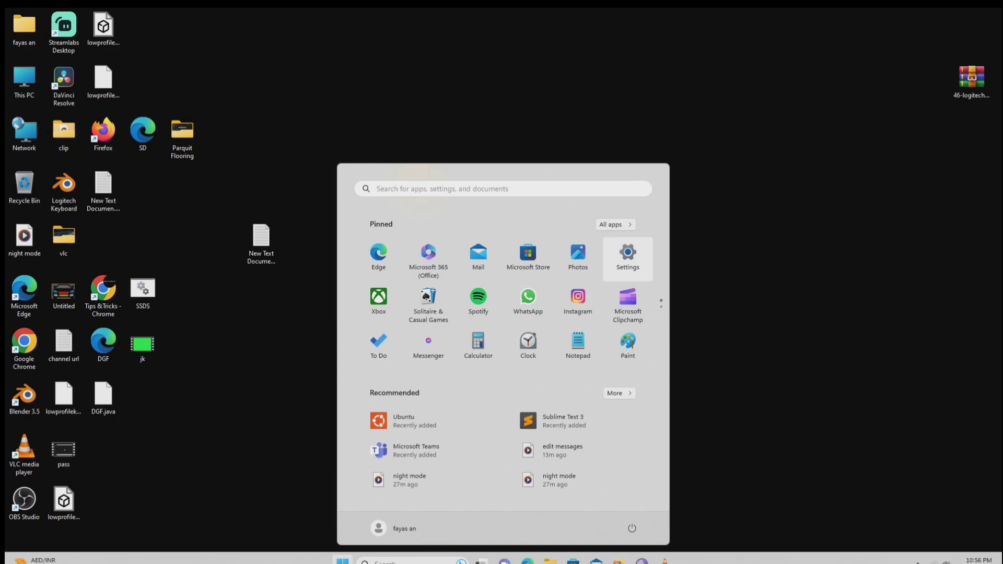
pyautogui.click(628, 253)
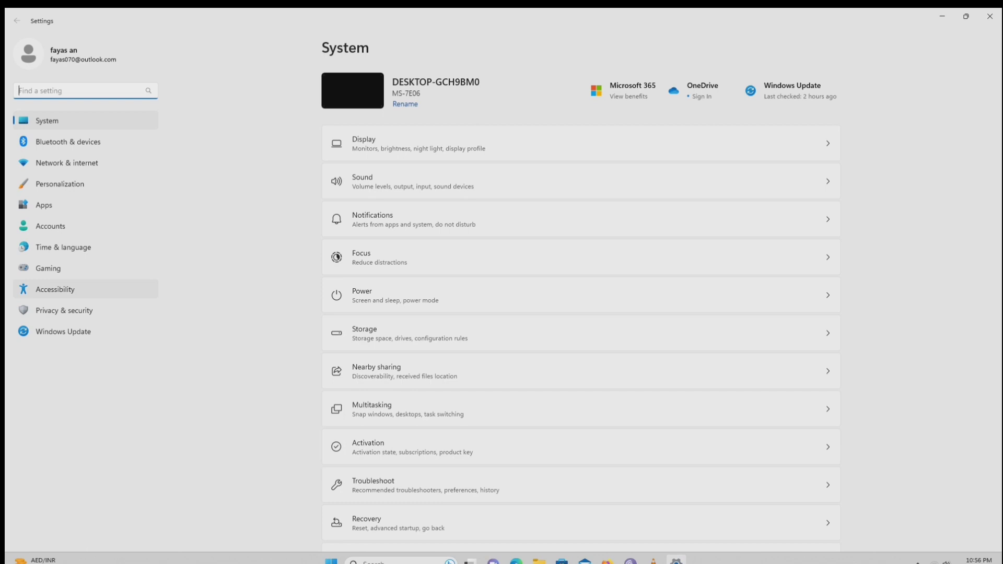
pyautogui.click(54, 290)
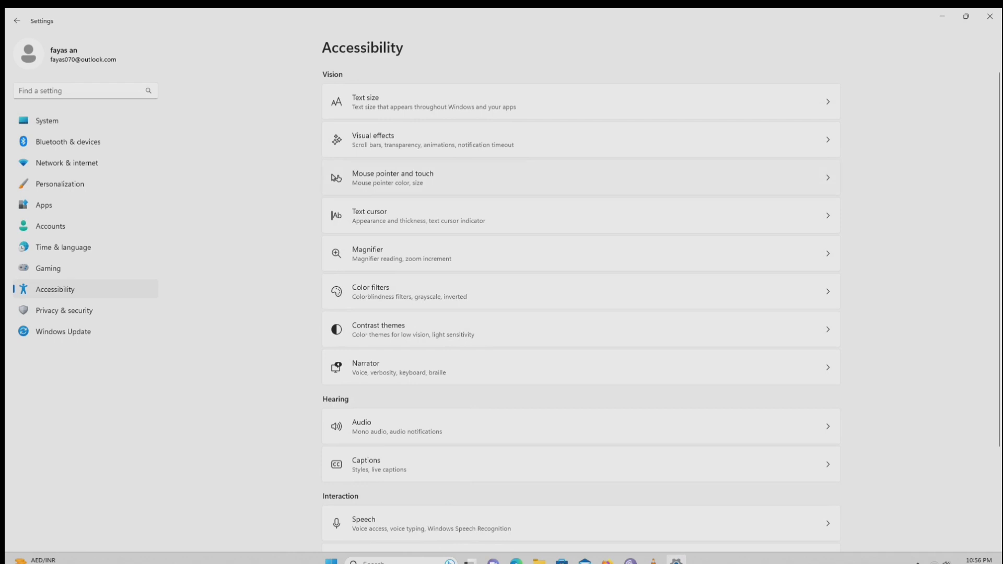
pyautogui.click(336, 178)
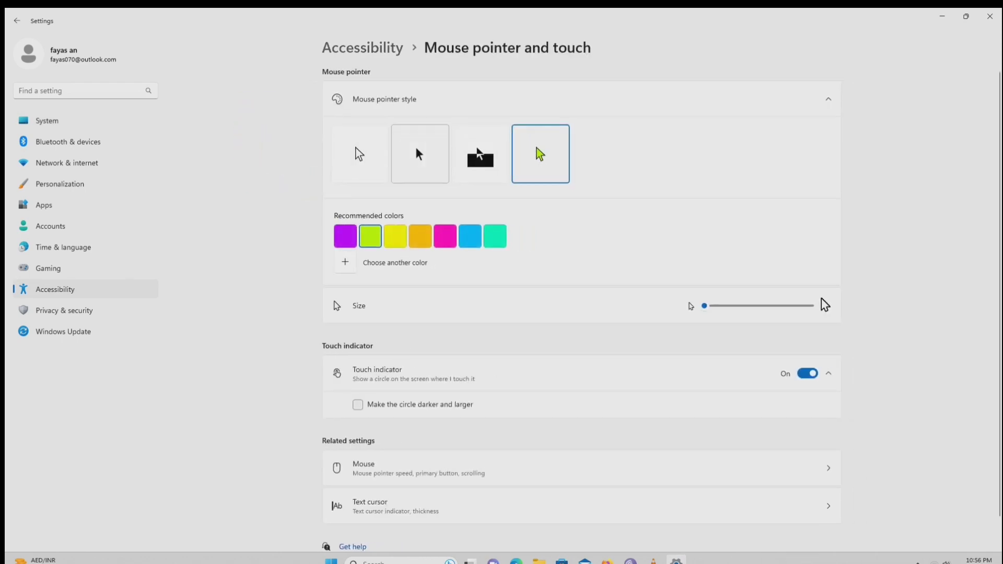
# Step: Try the white and black mouse pointer styles, then choose the custom color style
pyautogui.click(359, 153)
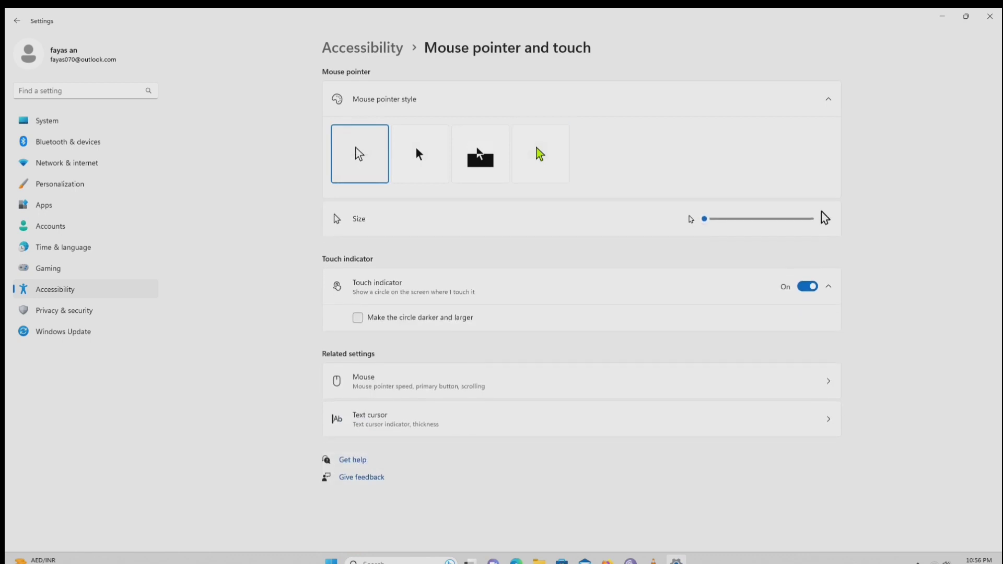
pyautogui.click(419, 154)
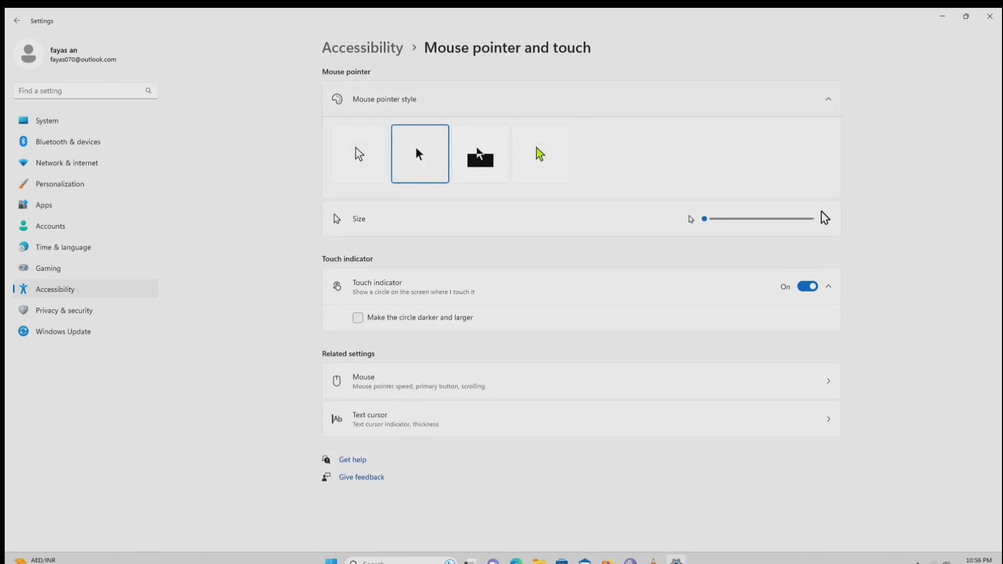
pyautogui.click(541, 154)
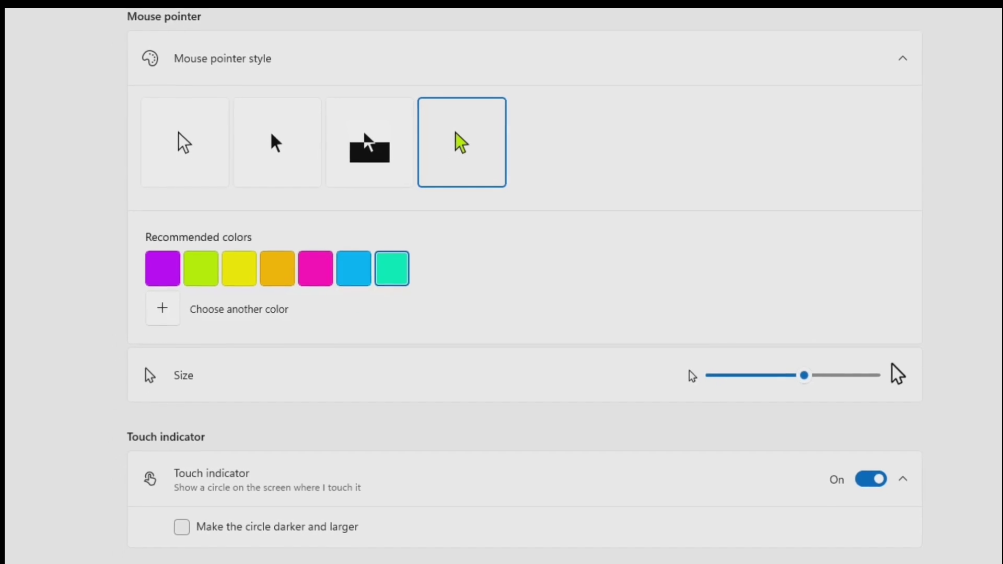
# Step: Try blue and orange as the pointer color, then set it to the recommended lime green
pyautogui.click(354, 268)
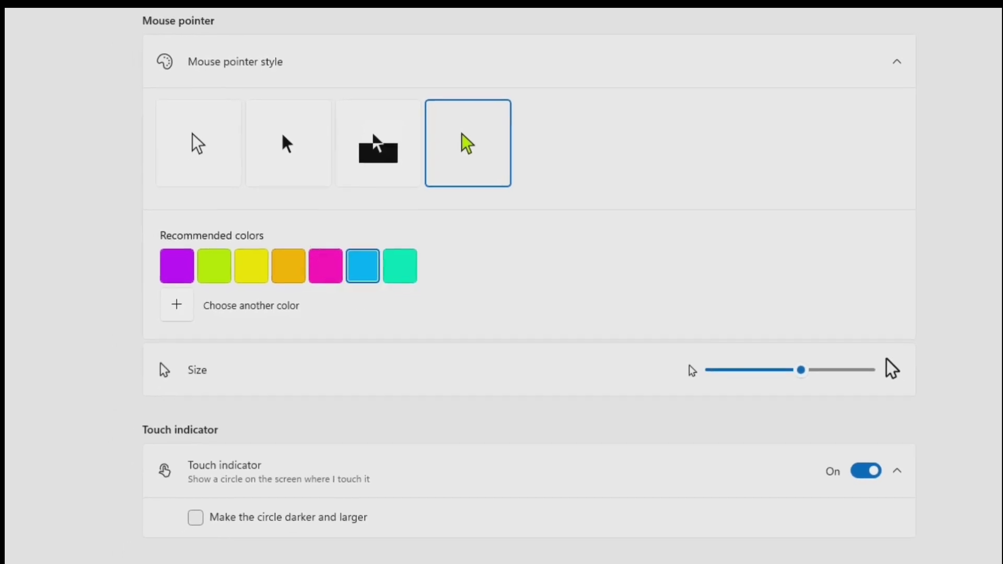
pyautogui.click(277, 269)
pyautogui.click(201, 269)
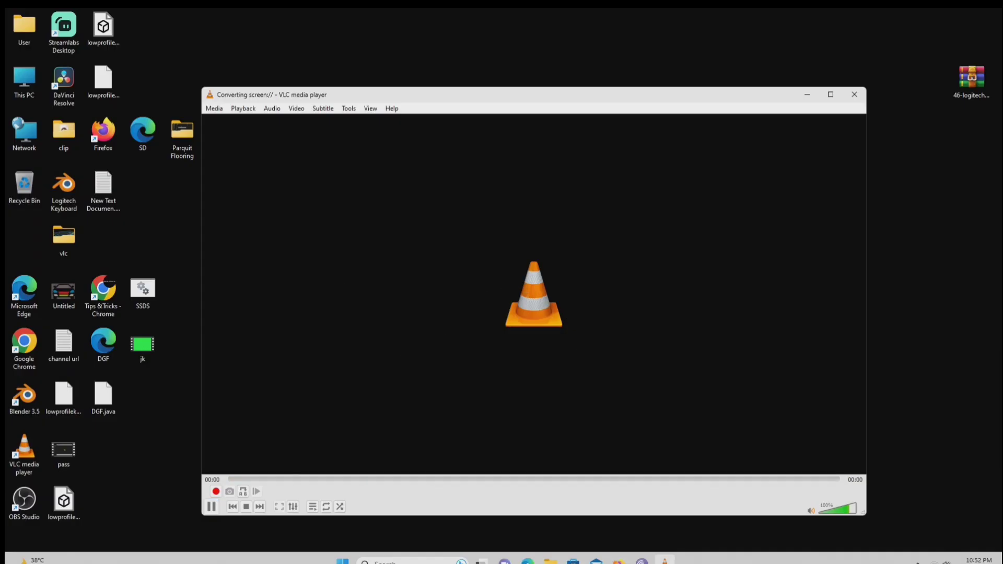
# Step: Minimize the VLC window and open the Storage page in the System settings
pyautogui.click(807, 94)
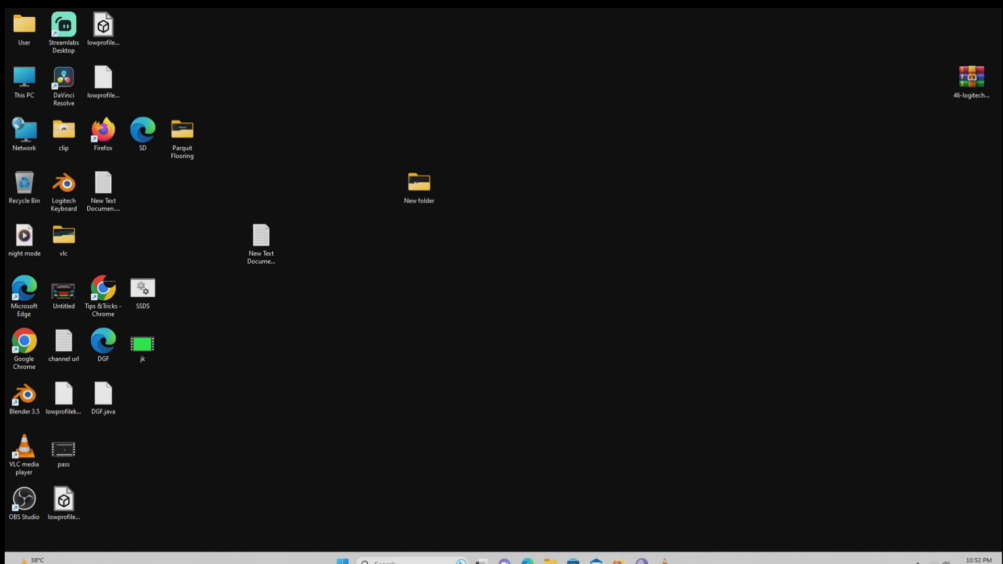
pyautogui.press('super')
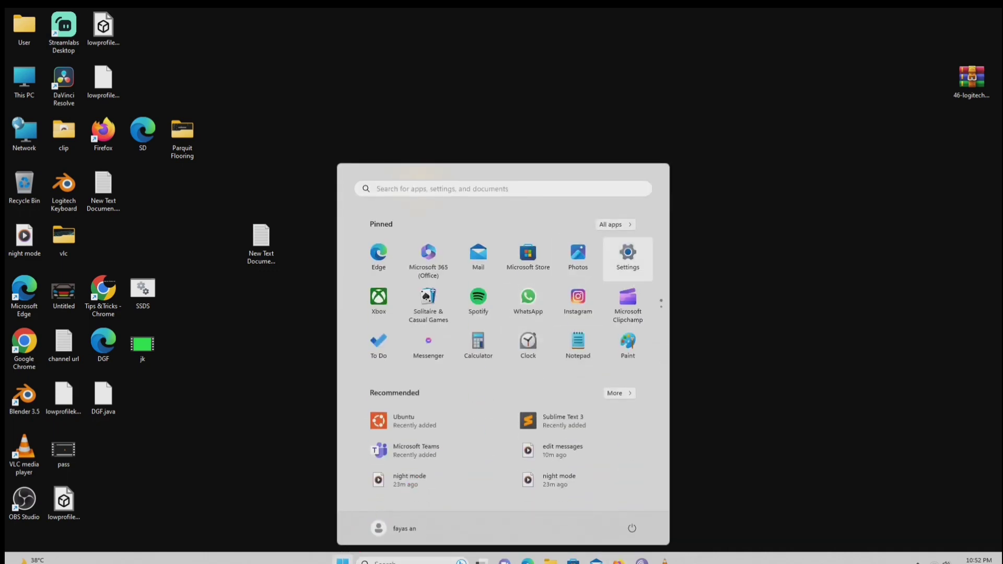
pyautogui.click(628, 256)
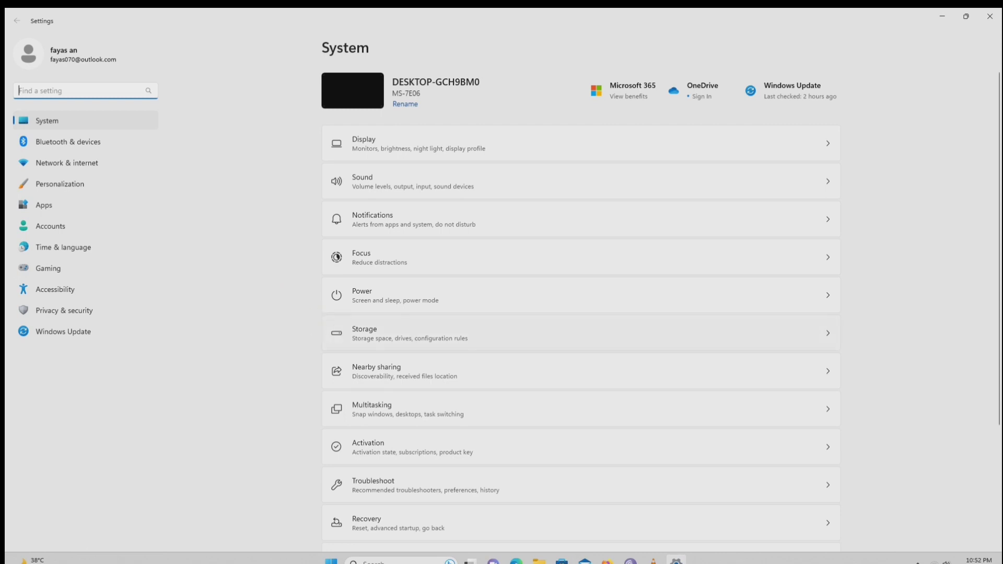
pyautogui.click(408, 333)
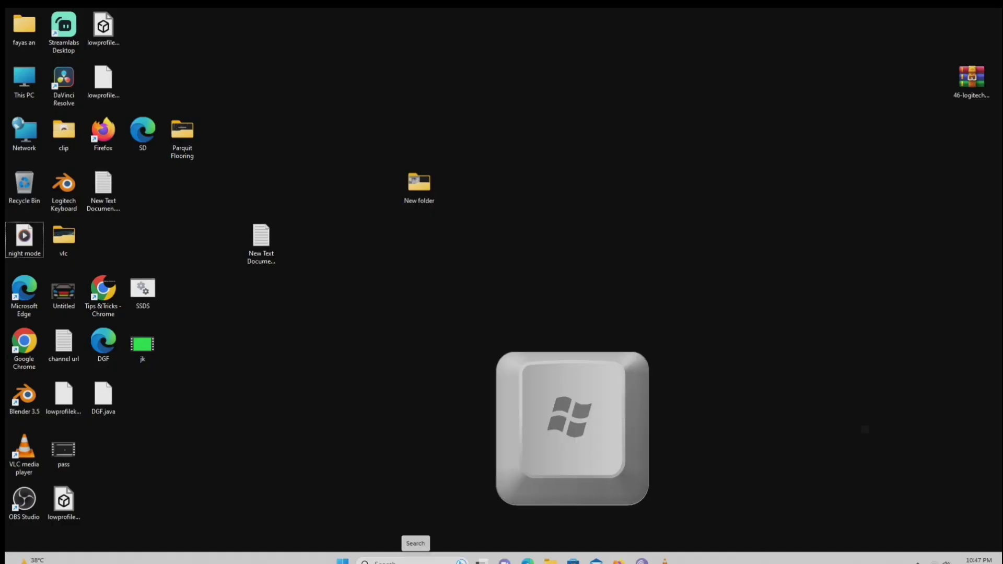
# Step: Open a standard, non-admin Terminal window and close it again
pyautogui.press('super+x')
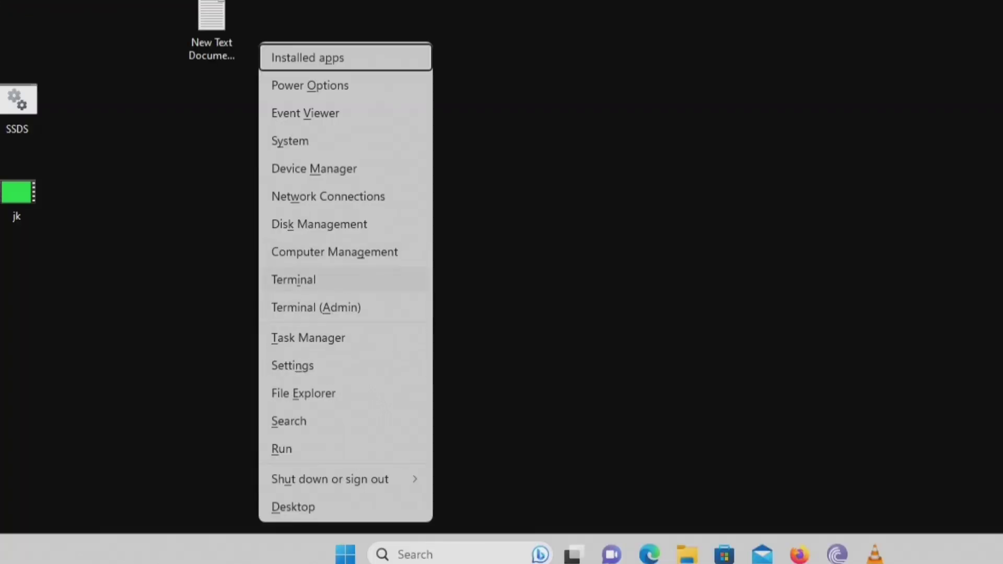
pyautogui.click(346, 279)
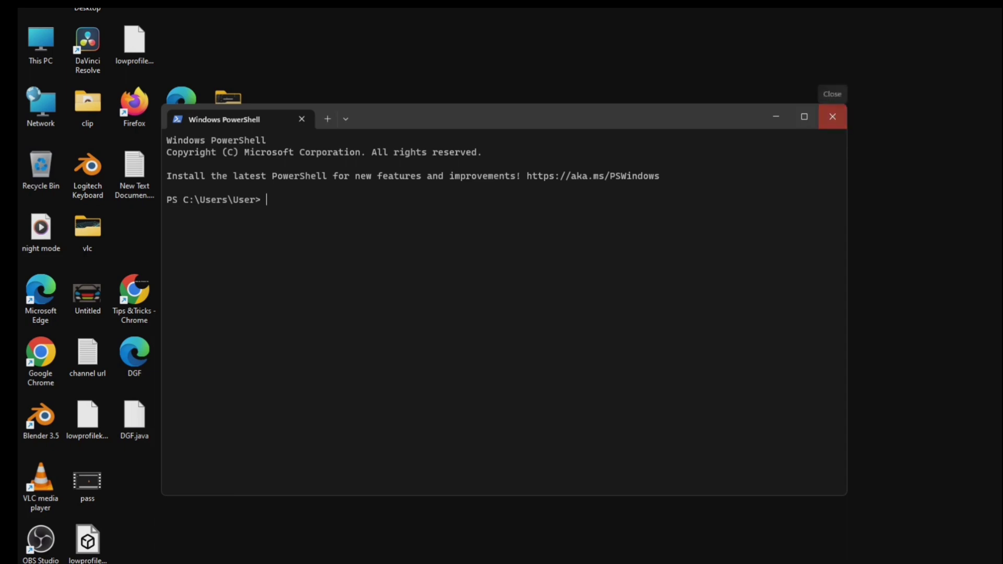
pyautogui.click(832, 117)
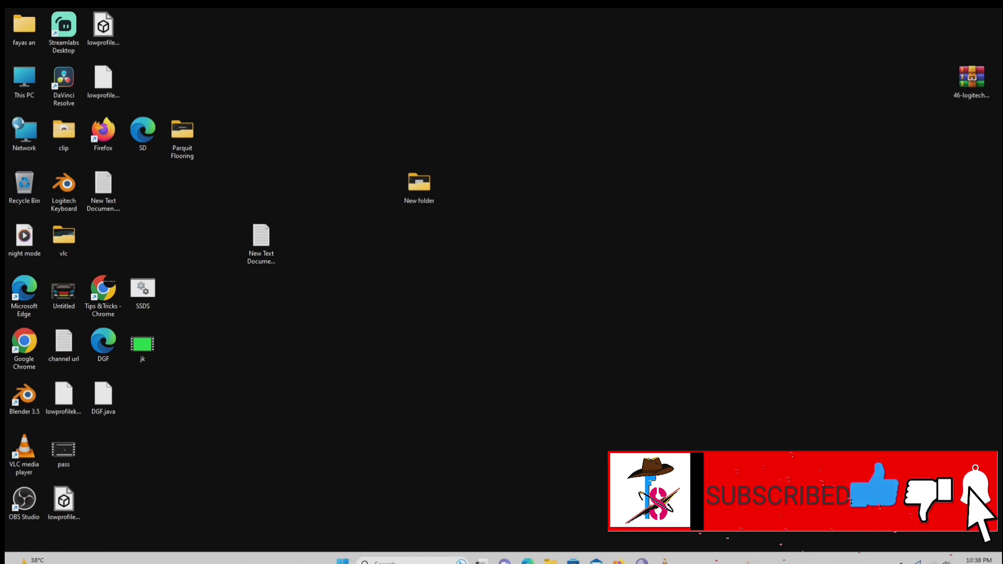
# Step: Set the taskbar alignment to Left in the taskbar behaviors
pyautogui.rightClick(294, 562)
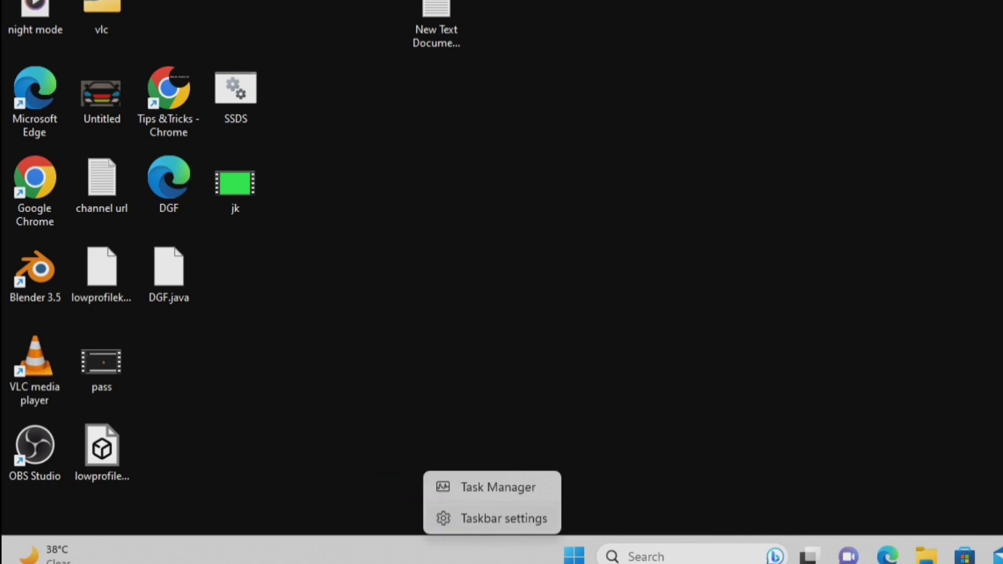
pyautogui.click(503, 519)
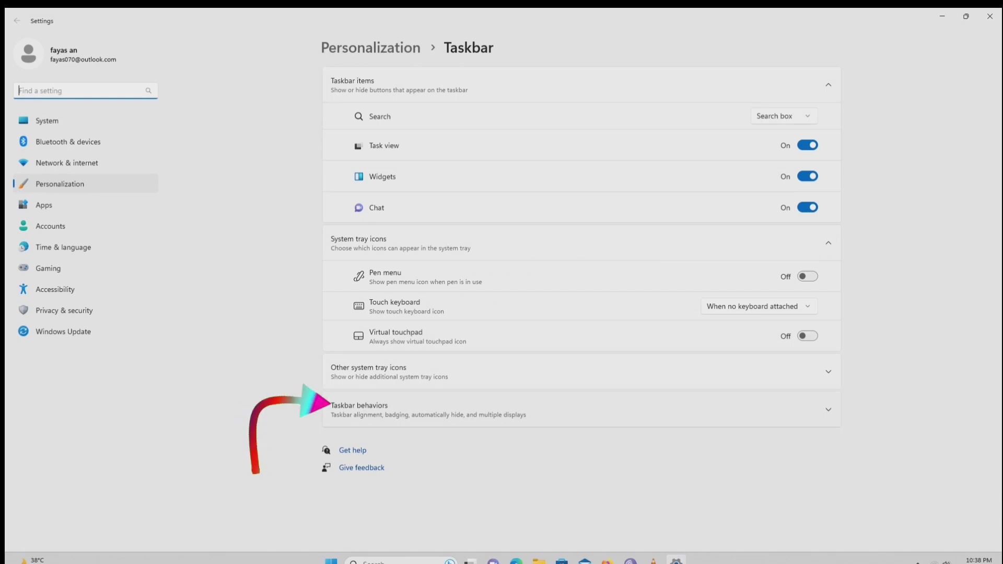
pyautogui.click(829, 410)
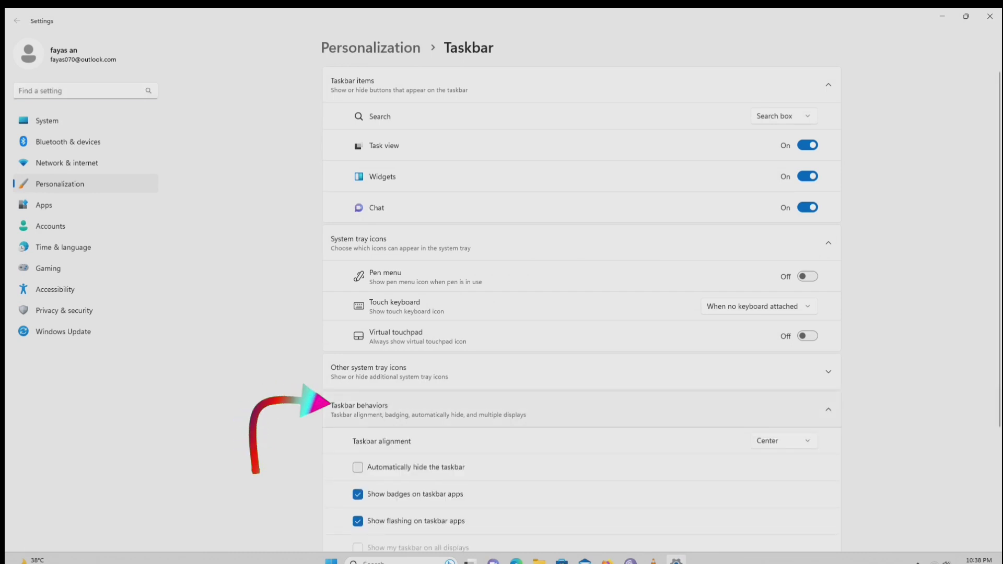
pyautogui.scroll(-3, 582, 308)
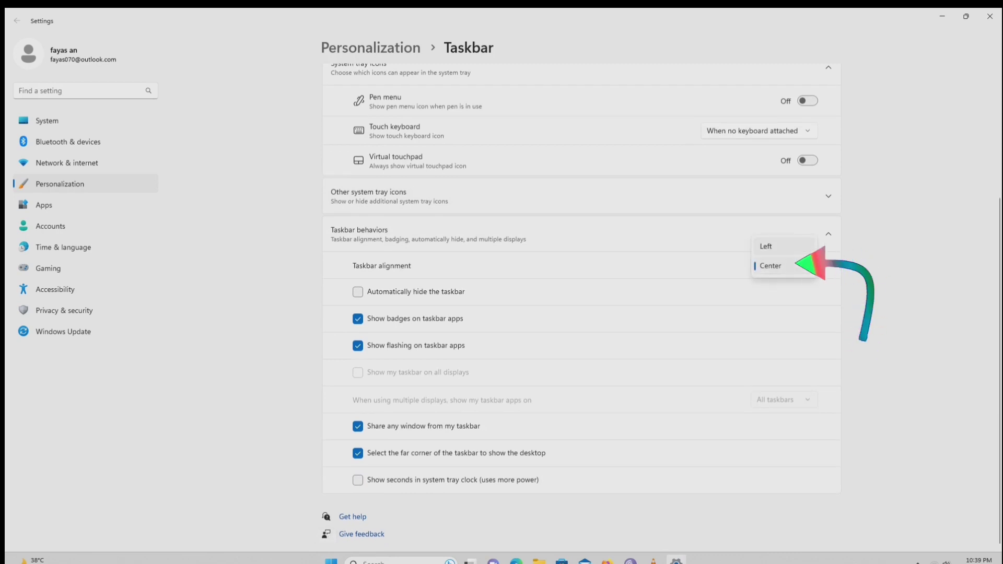
pyautogui.click(784, 247)
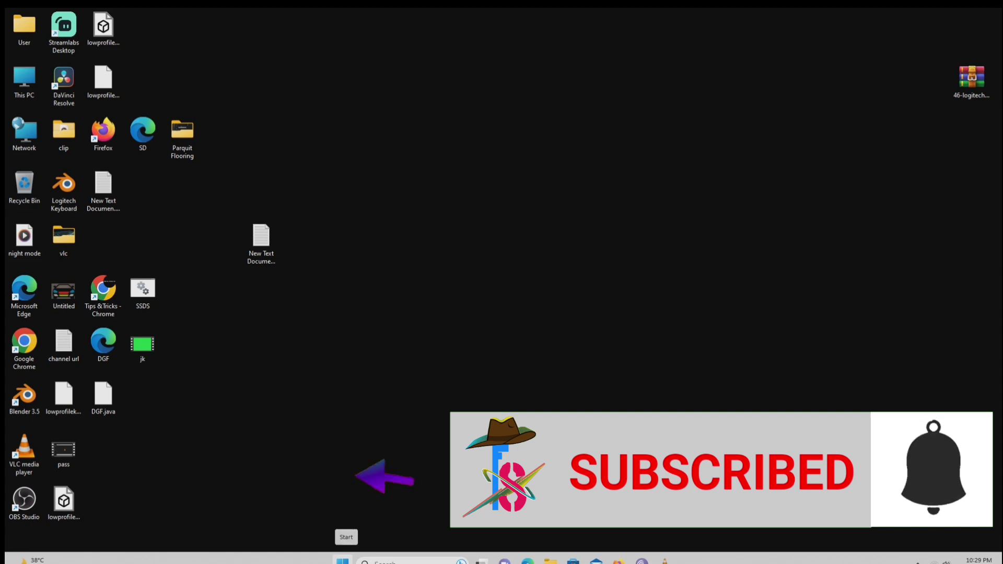
# Step: Open the Night light options in the System display settings
pyautogui.click(342, 562)
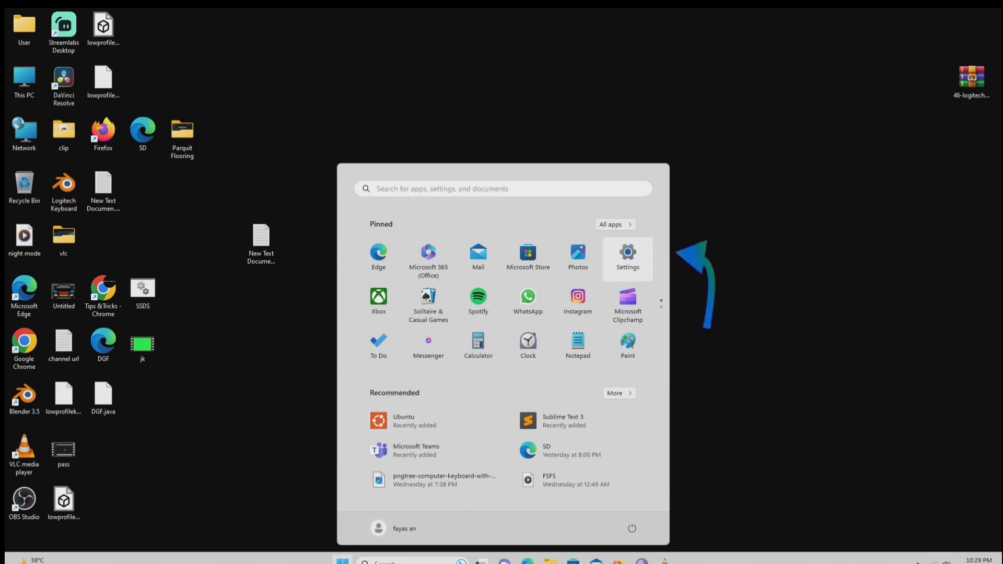
pyautogui.click(627, 256)
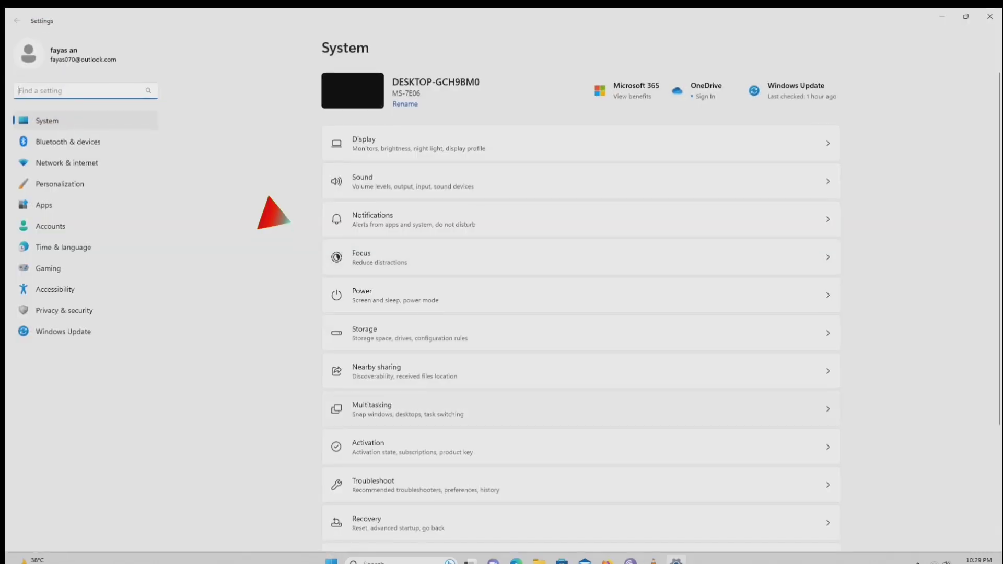
pyautogui.click(419, 143)
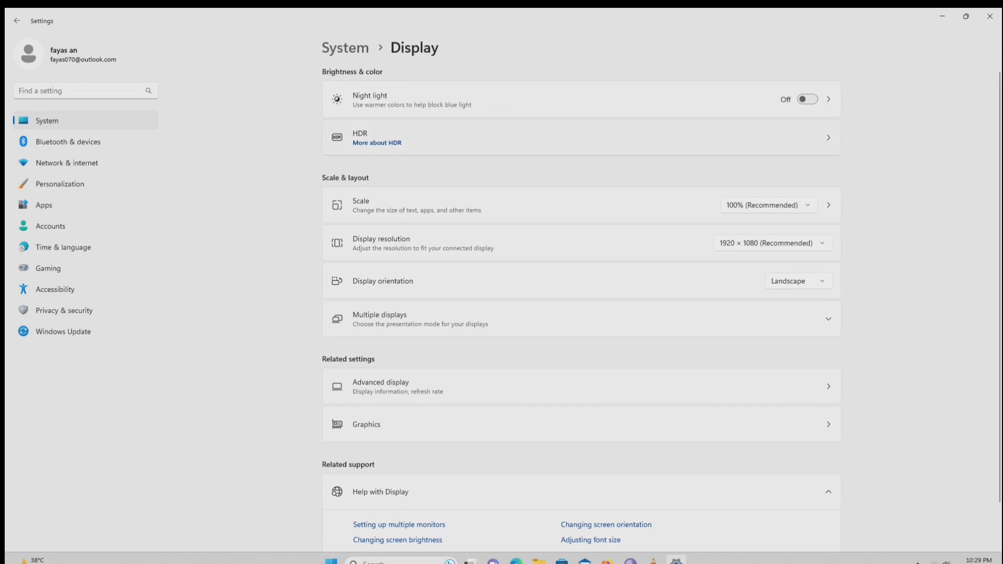
pyautogui.click(828, 100)
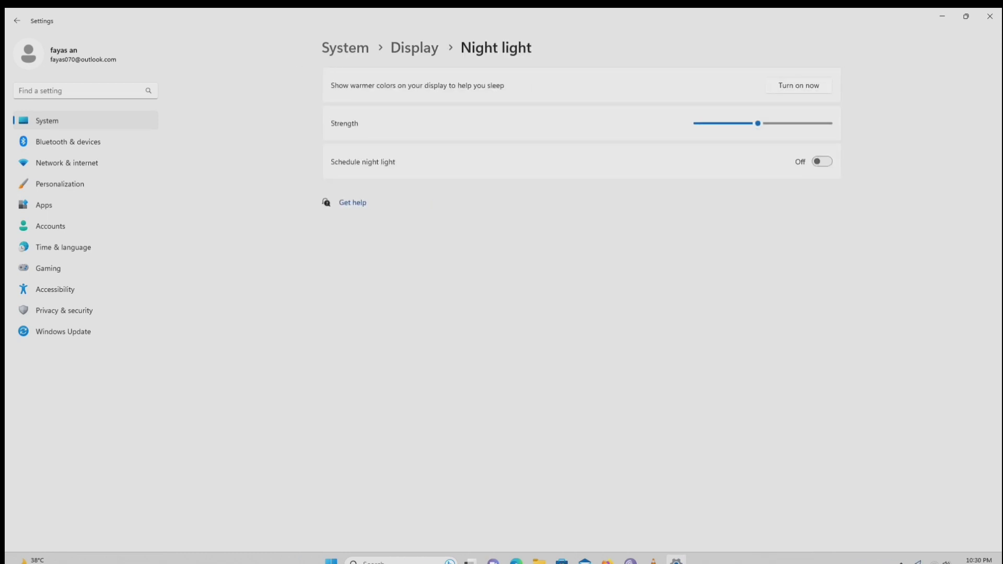
# Step: Try scheduling night light with Set hours, then turn the schedule off and return to the main System page
pyautogui.click(823, 162)
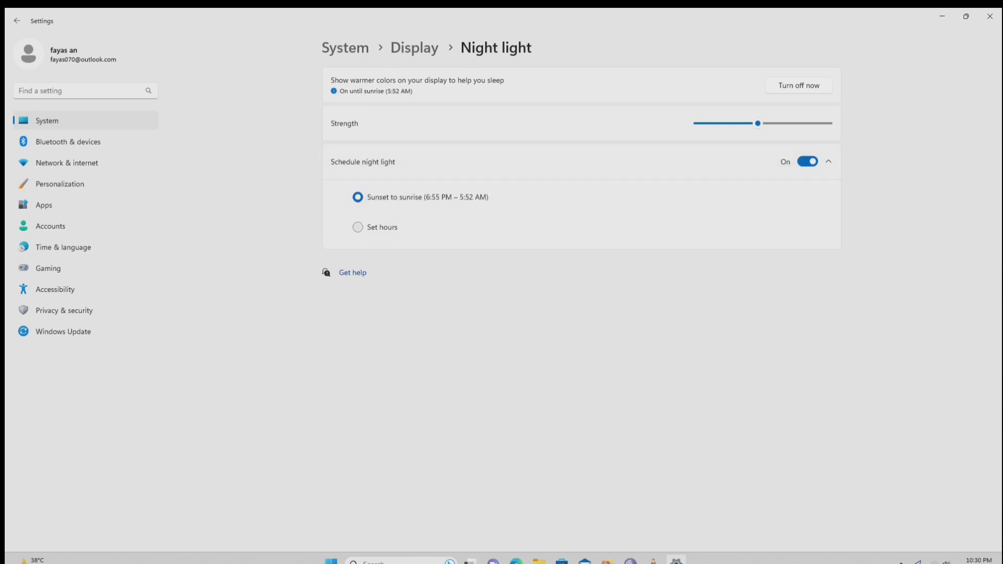
pyautogui.click(358, 228)
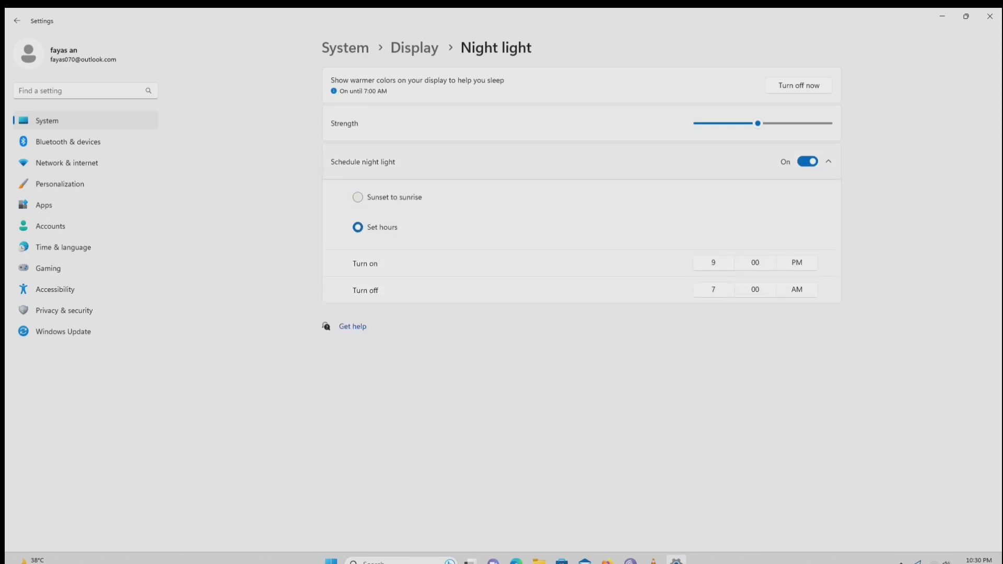
pyautogui.click(808, 162)
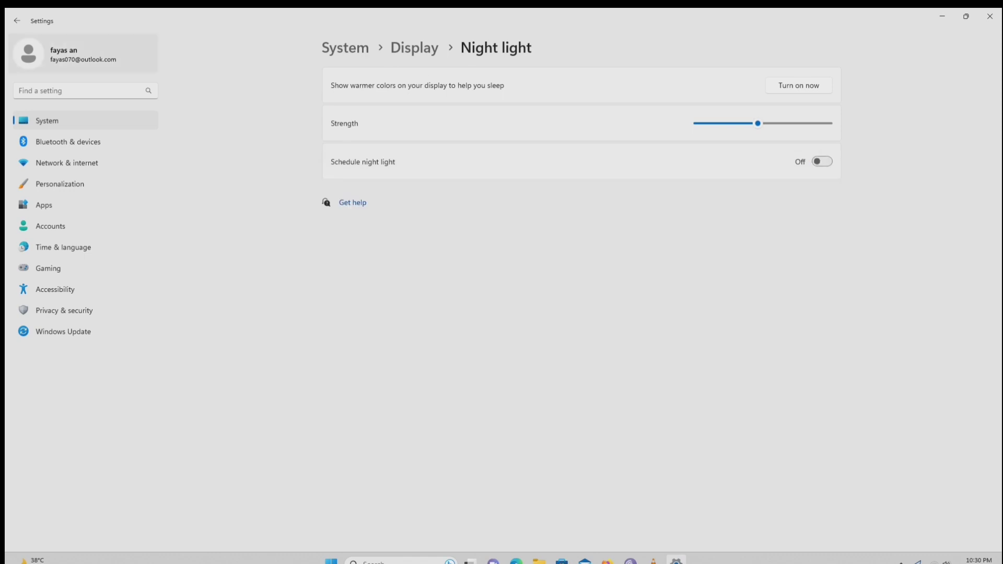
pyautogui.click(18, 21)
pyautogui.click(17, 21)
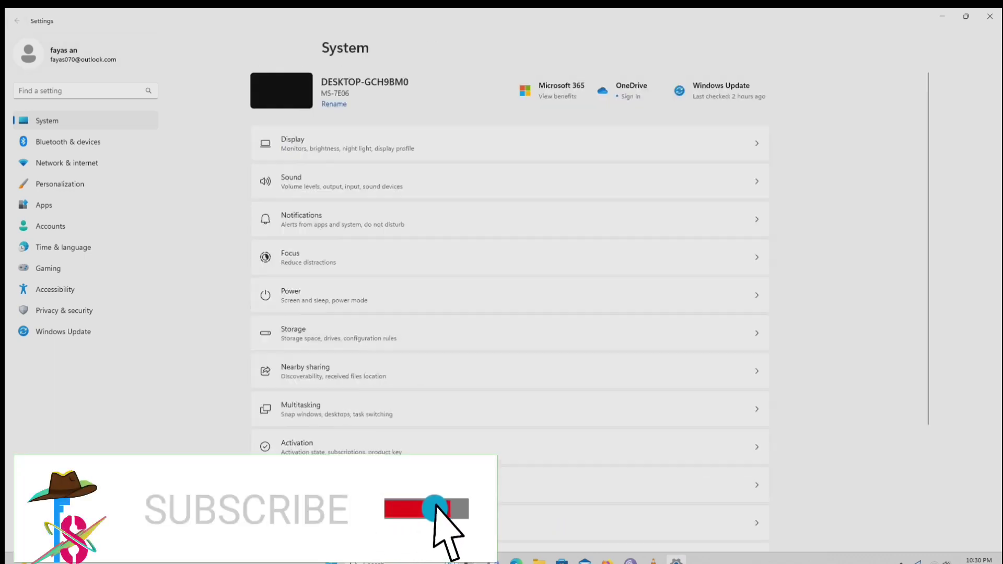